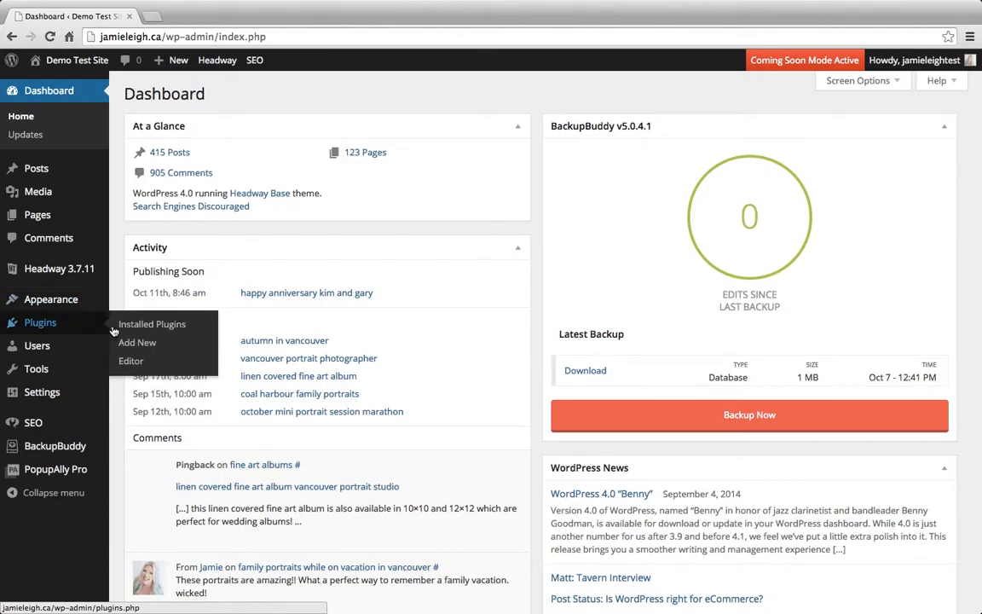
- Search the WordPress plugin directory for "editorial calendar"
click(149, 346)
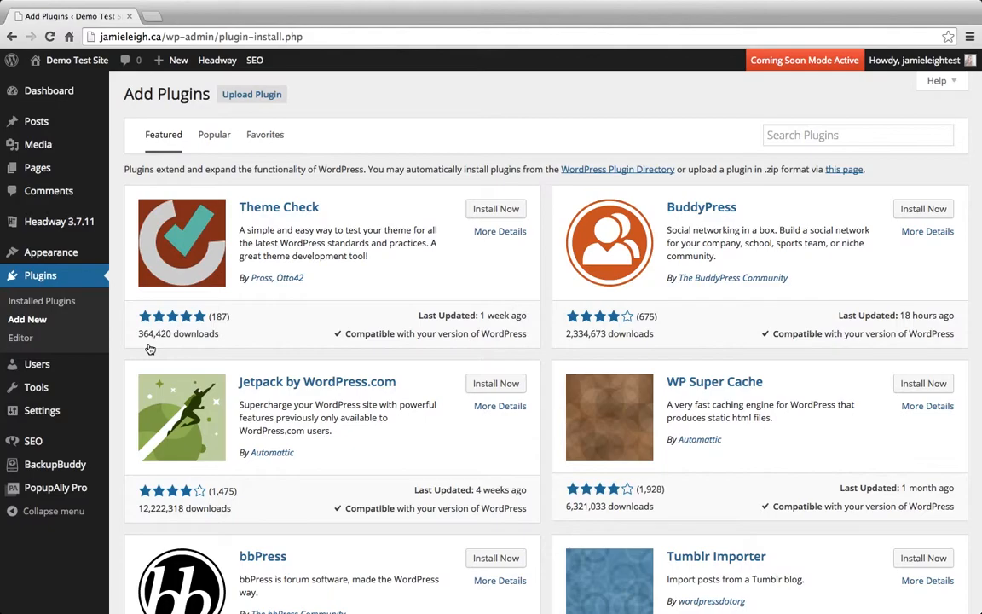
click(825, 138)
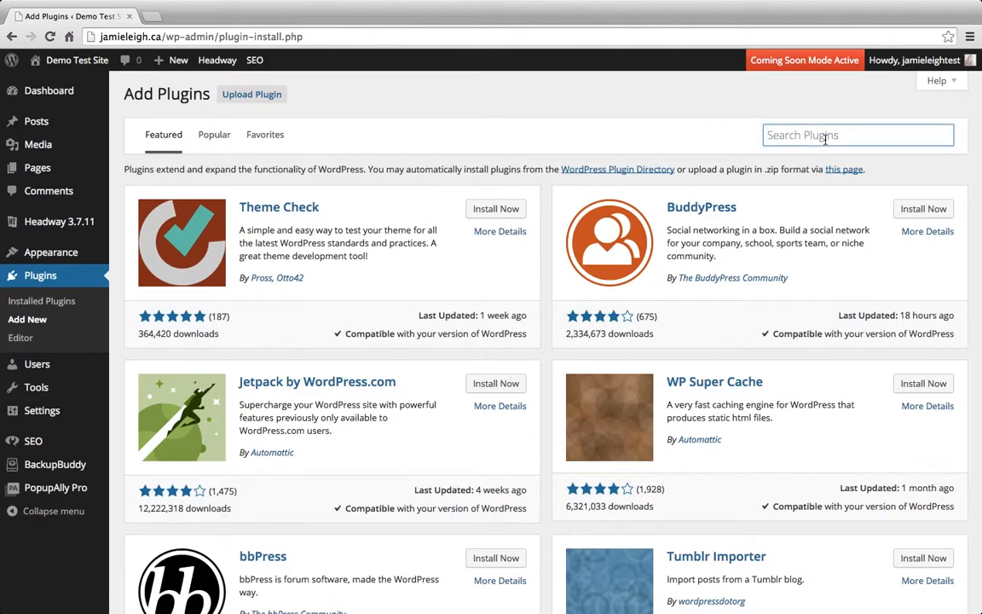
text(editori)
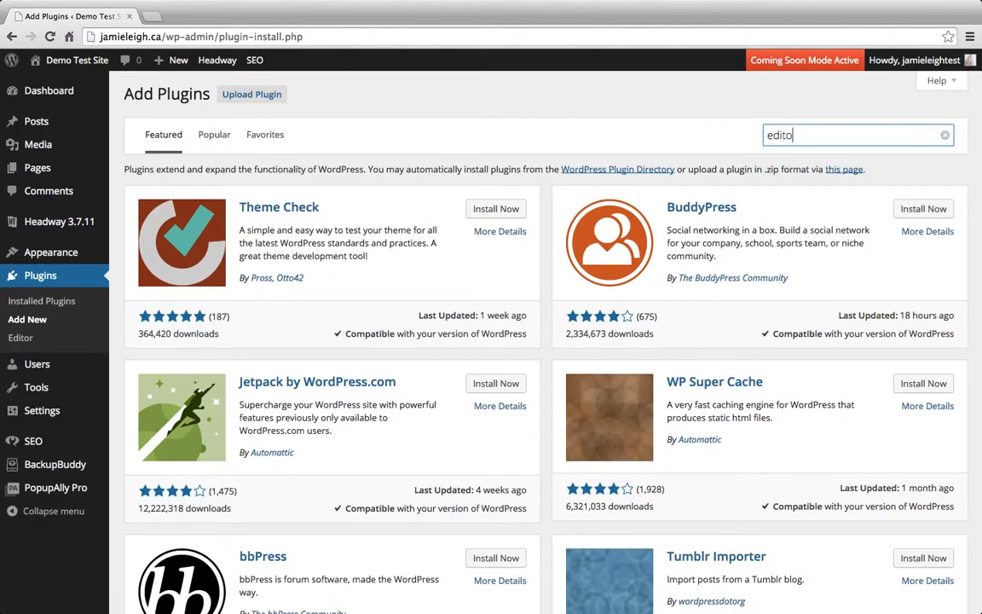
text(al calendar)
key(Return)
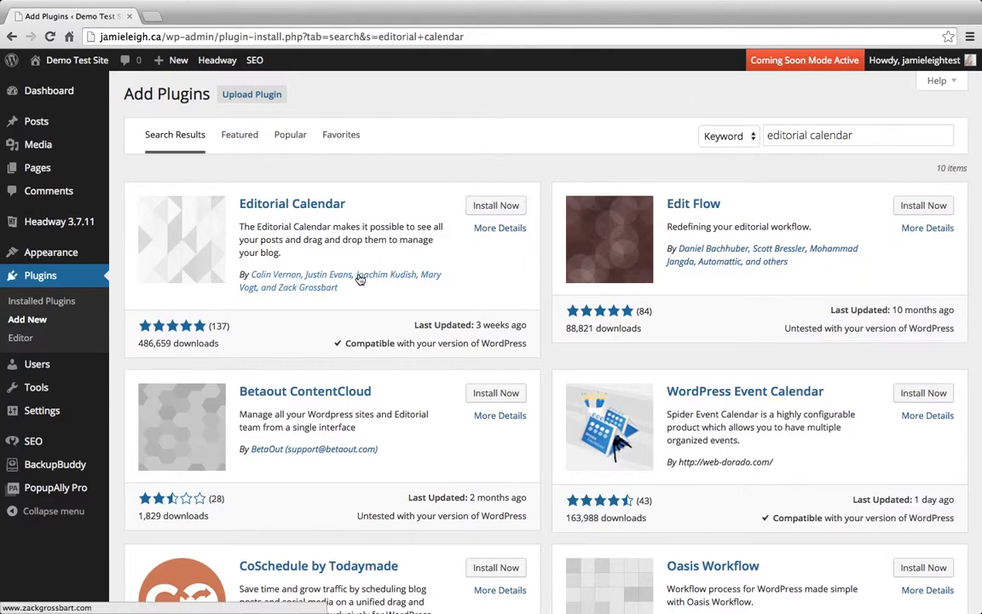
- Install the Editorial Calendar plugin from the search results and activate it
click(512, 210)
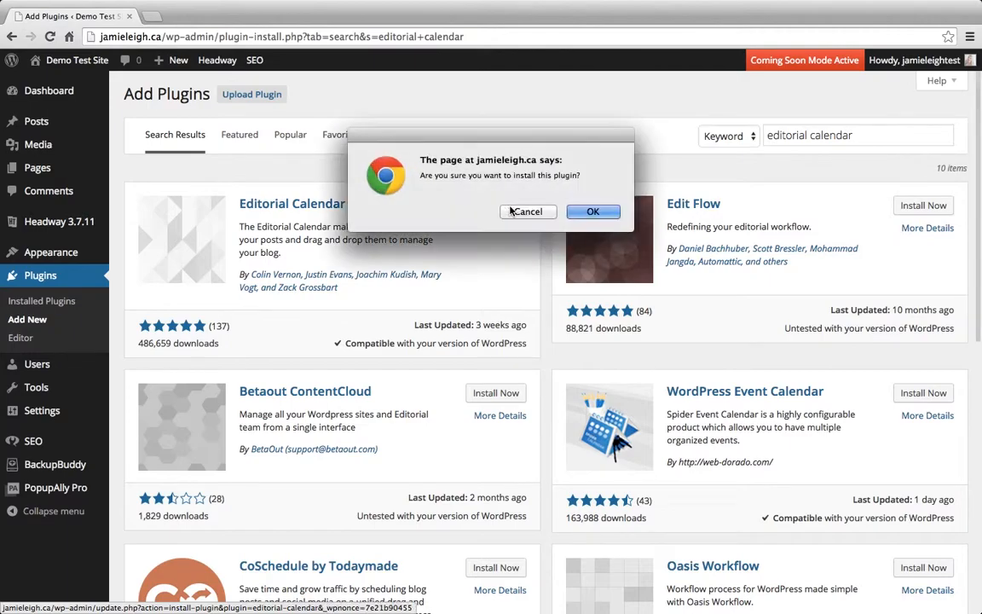
click(590, 211)
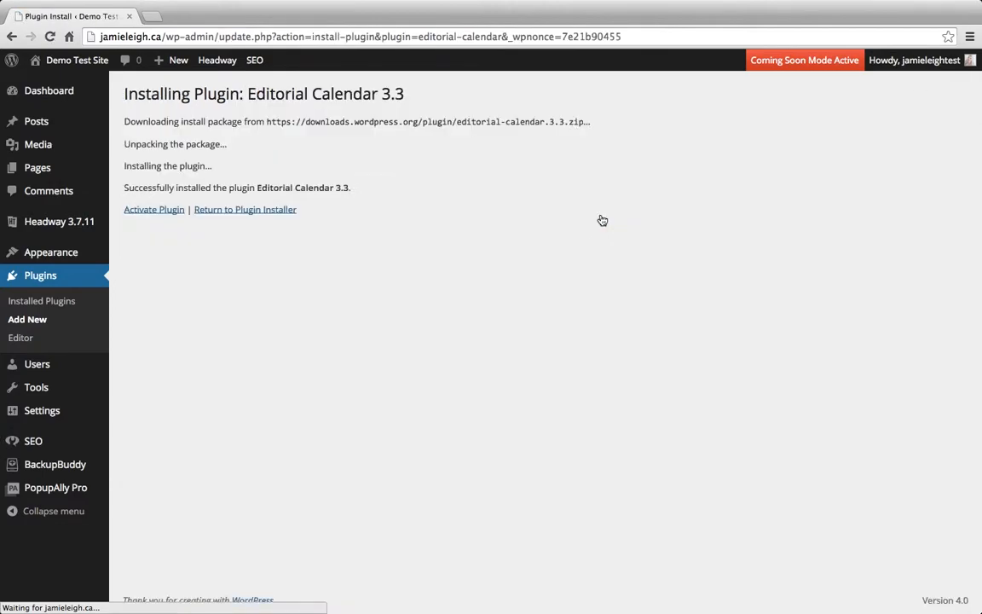
click(168, 215)
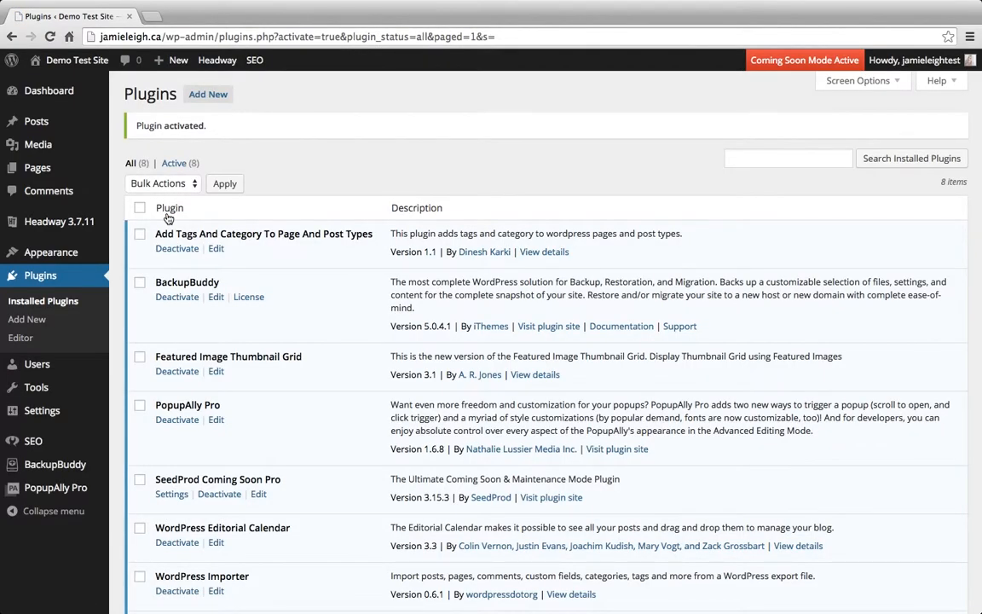
- Open the posts calendar and advance it to the weeks starting November 17, 2014
mouse_move(60, 133)
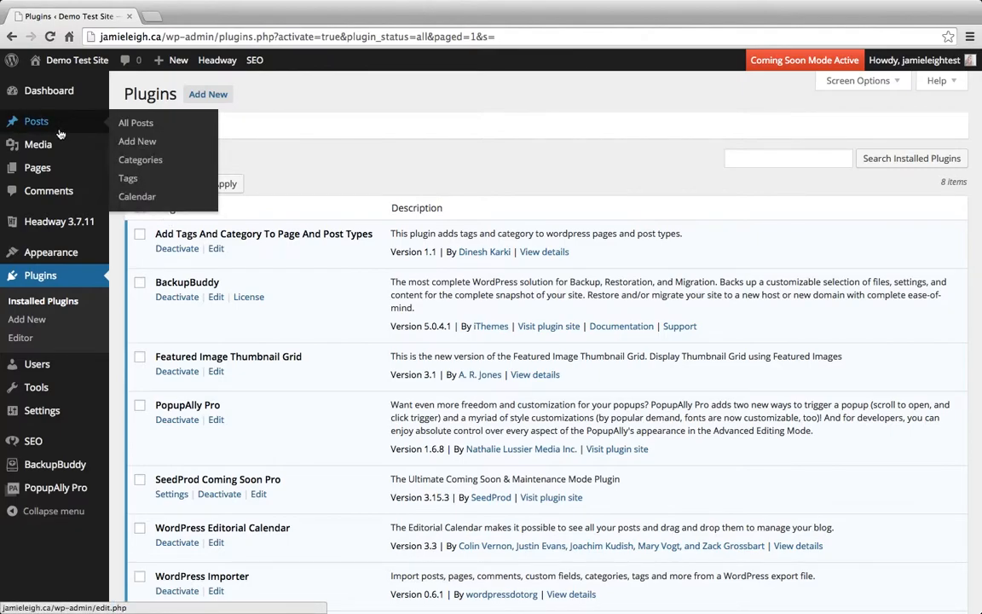
click(138, 202)
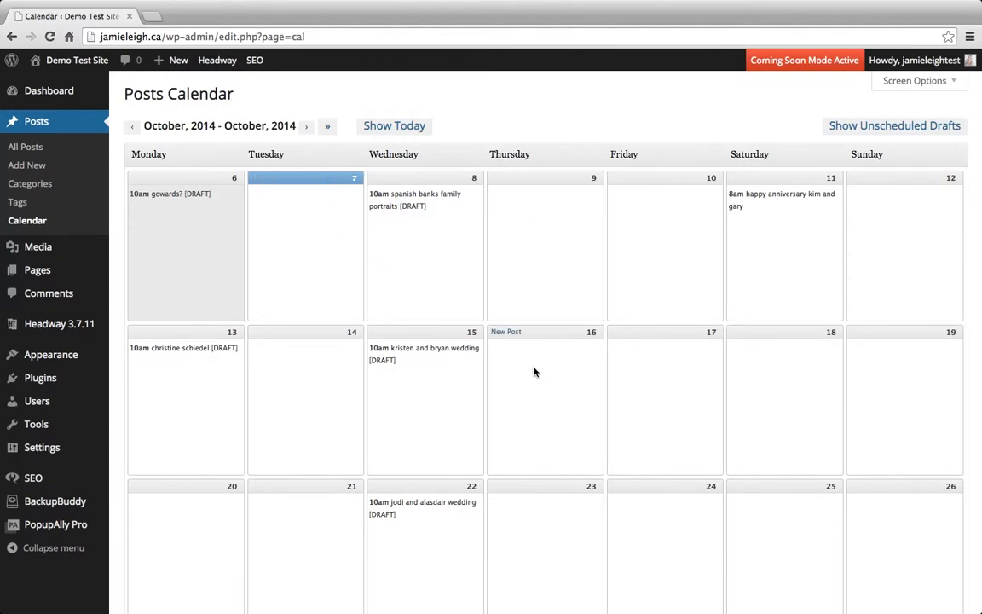
scroll(534, 371, down, 6)
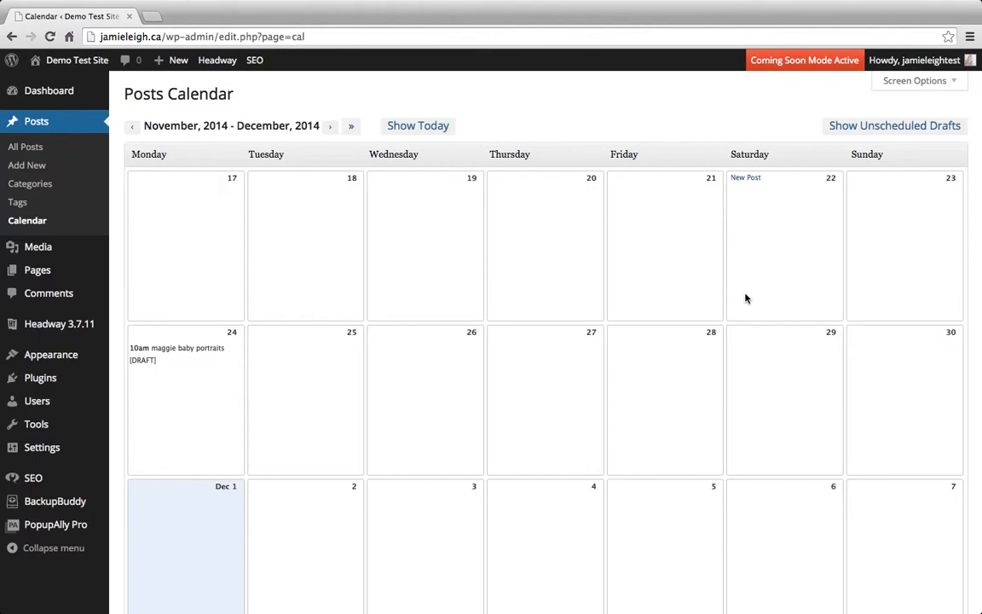
- Set the posts calendar to show 8 weeks at a time and apply the setting
click(953, 87)
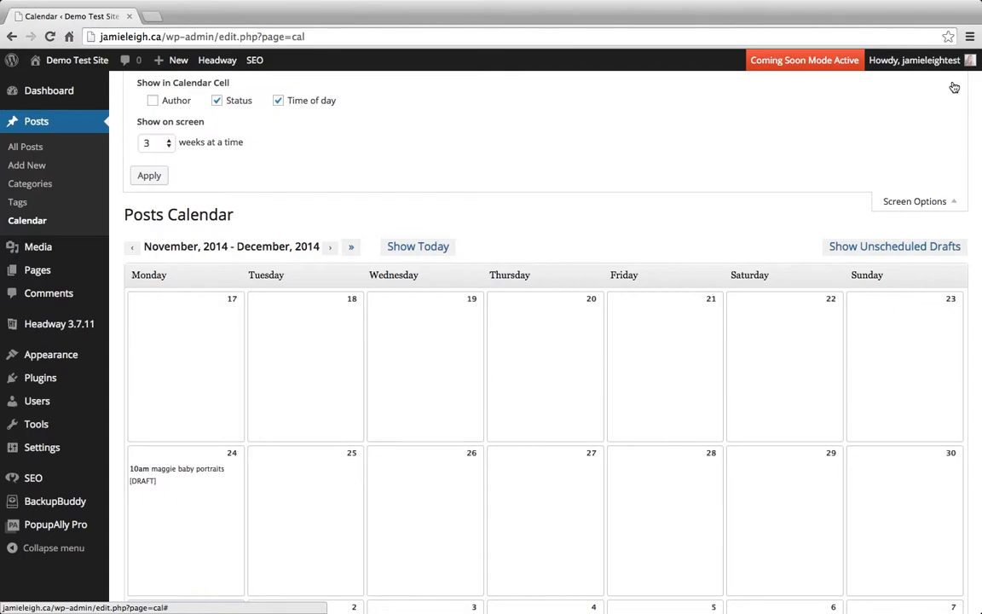
click(168, 147)
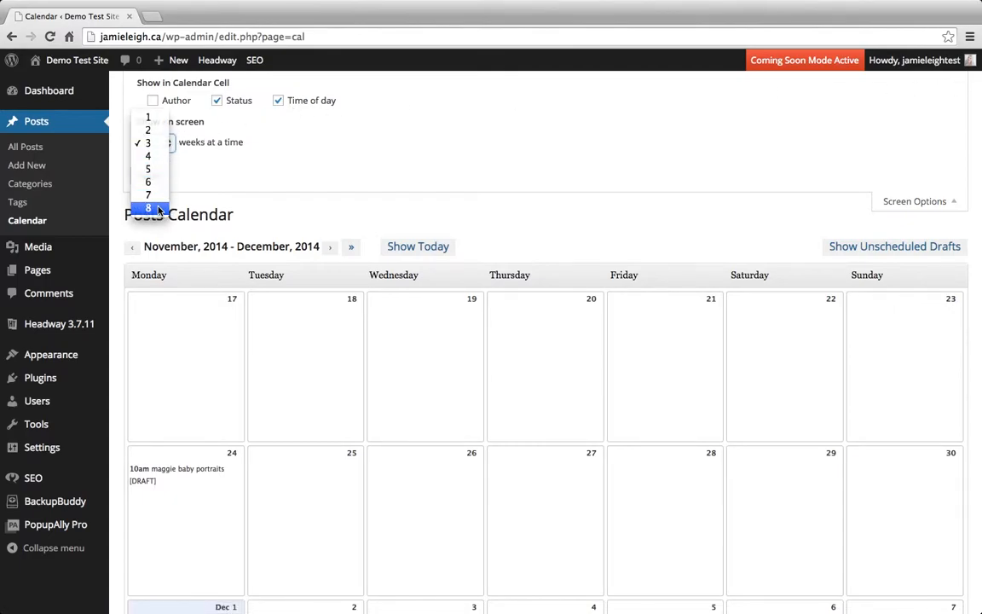
click(154, 208)
click(146, 176)
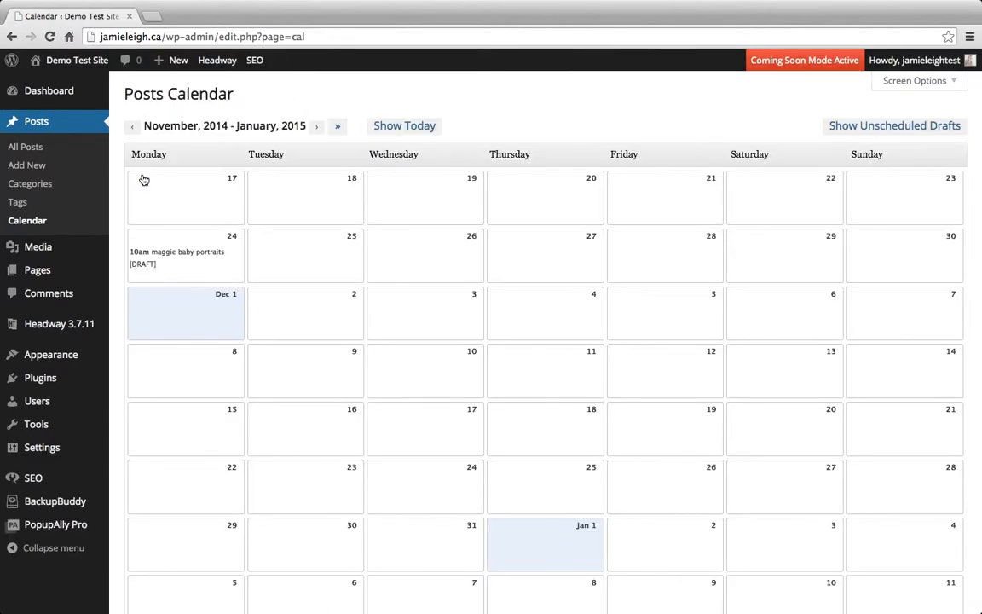
- Set the posts calendar to show 4 weeks at a time and apply the setting
click(944, 84)
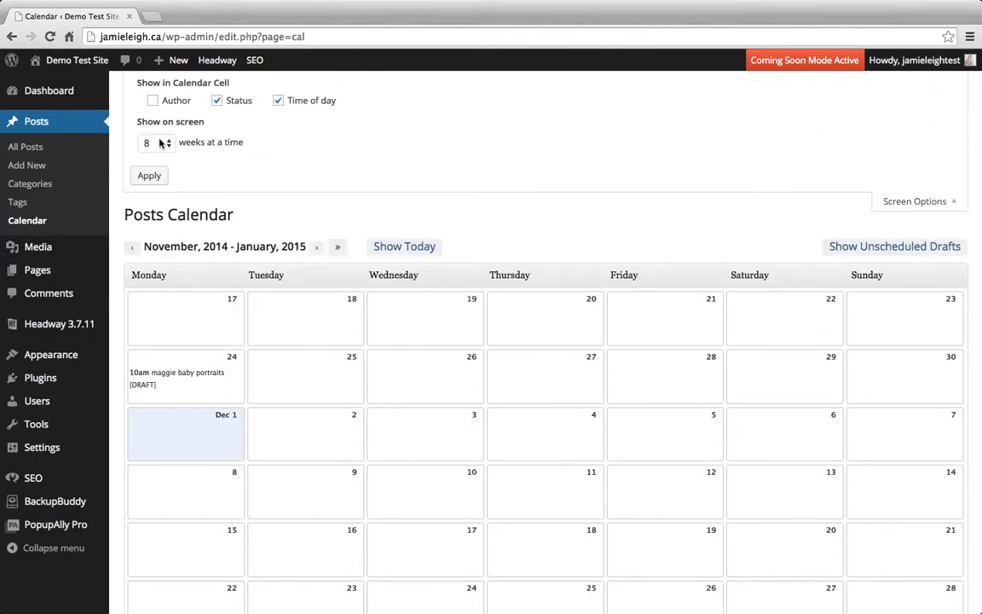
click(164, 142)
click(162, 94)
click(161, 104)
click(150, 178)
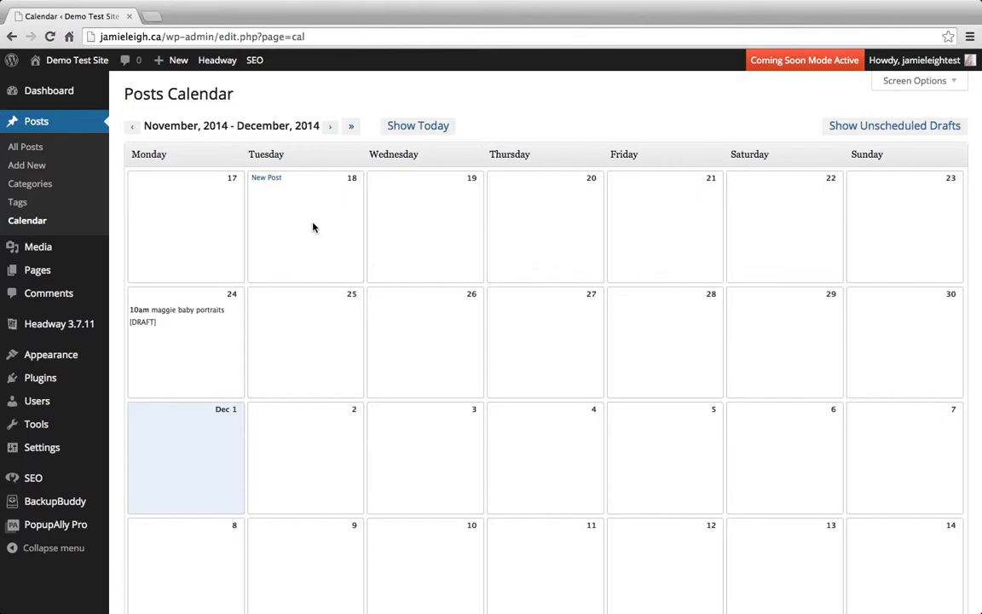
- Start a new calendar post on November 19 titled "Post title #1" with the content "this is the idea I had while walking at trout lake!!"
click(385, 179)
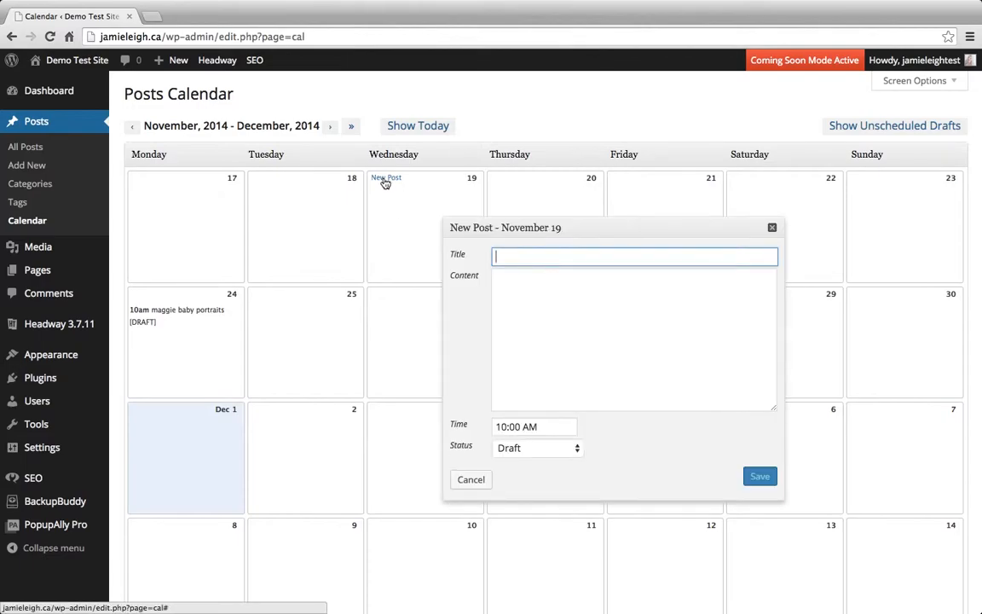
text(Post )
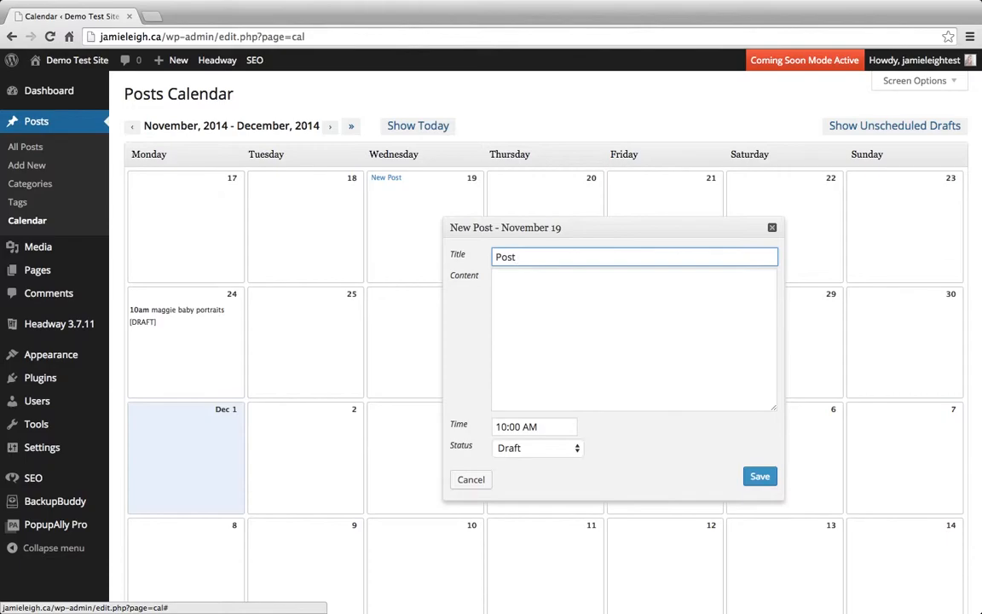
text(title #1)
key(Tab)
text(this is)
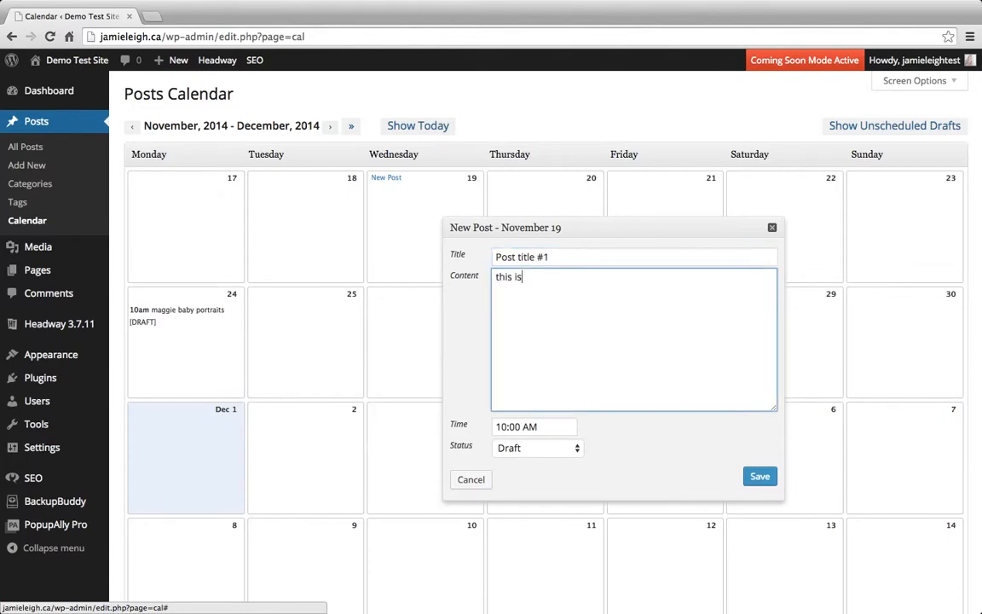
text( the idea I had while walking at t)
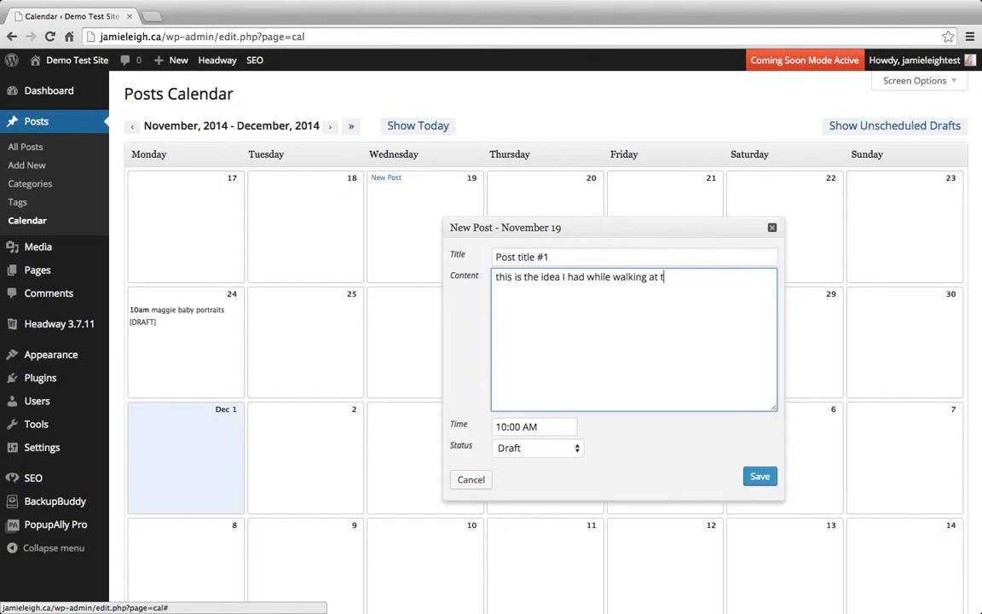
text(rout lake!!)
- Set the November 19 post's time to 08:00 AM, keep its status as Draft and save it
click(492, 428)
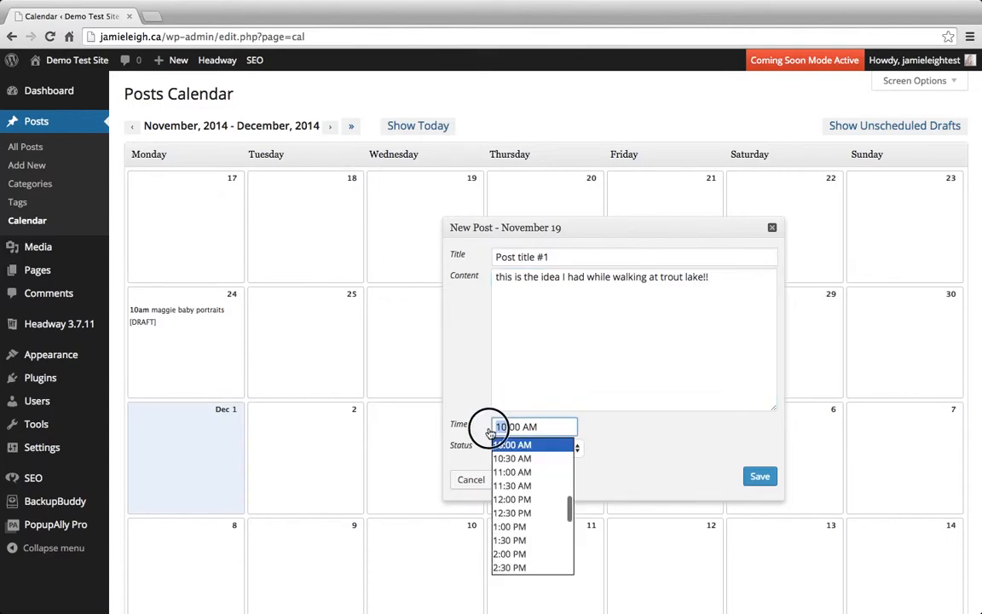
text(08)
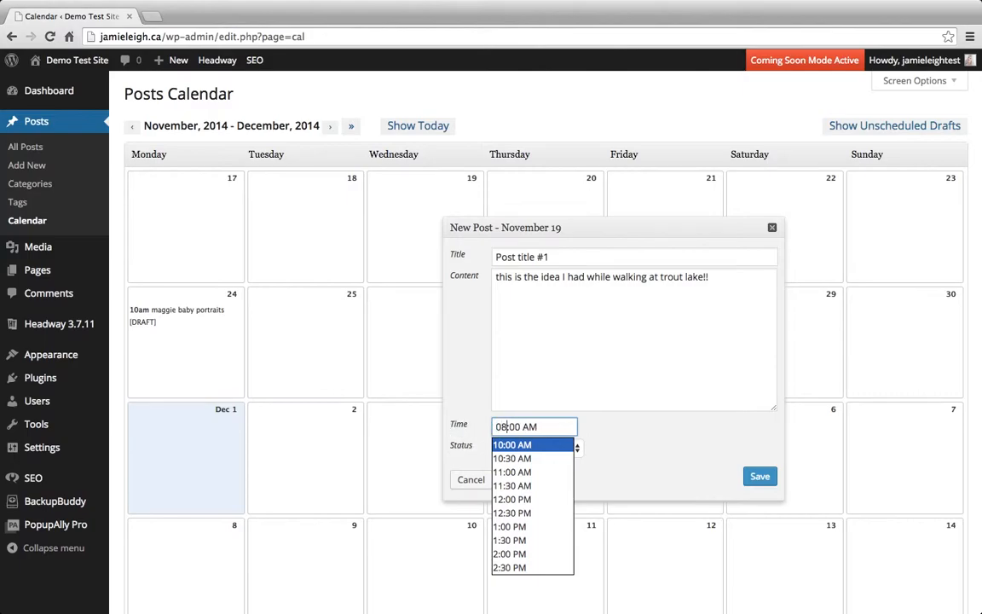
click(607, 368)
click(557, 452)
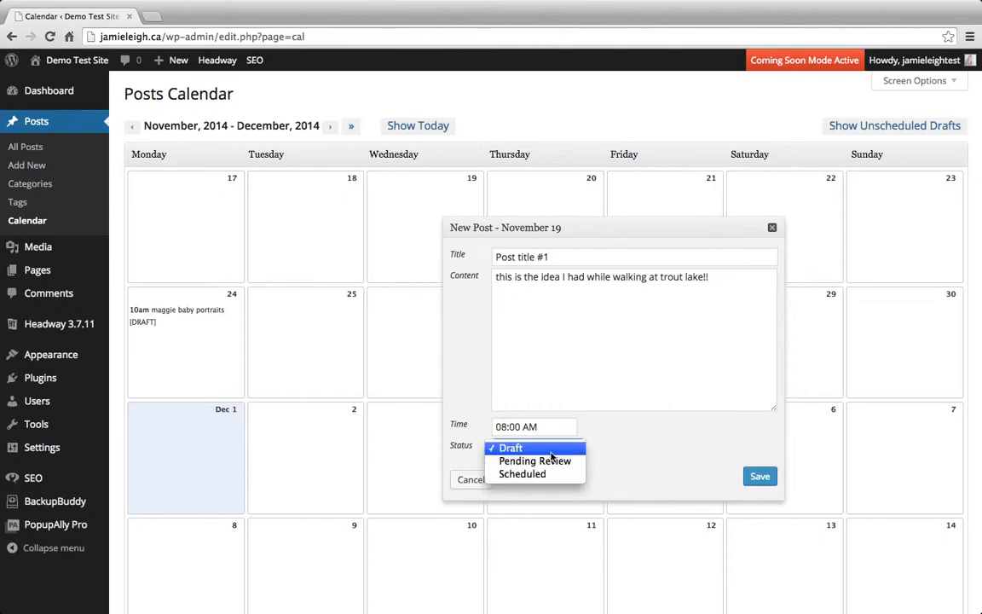
click(657, 351)
click(663, 351)
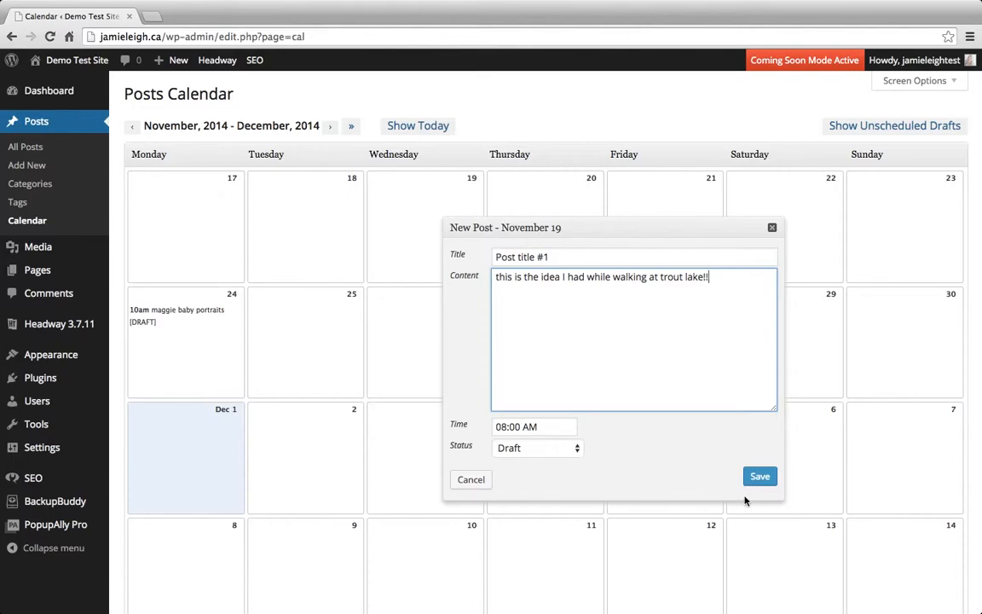
click(772, 480)
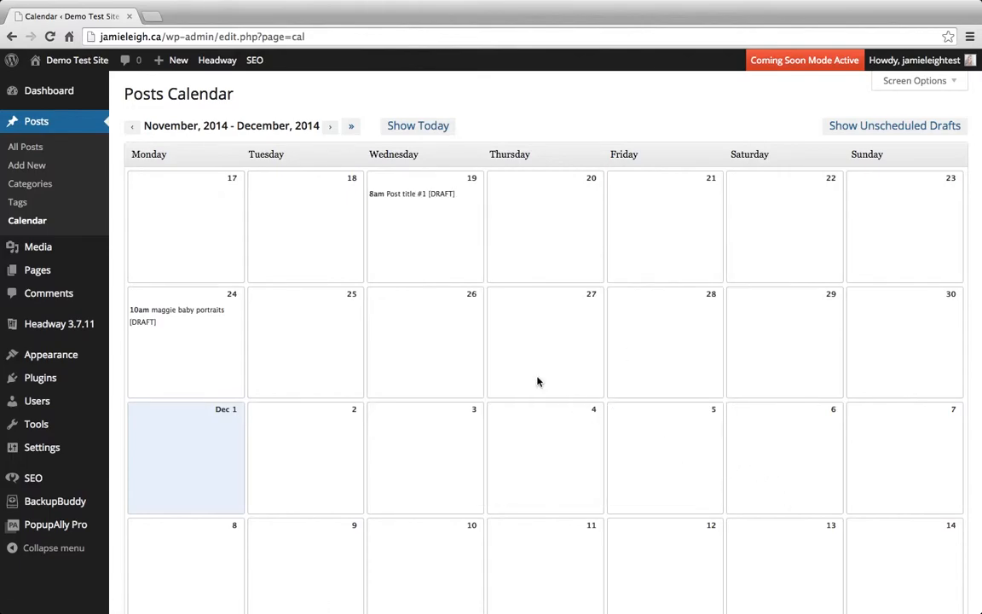
- Add a draft post titled "post #2" on November 26 and save it
click(387, 296)
text(post #2)
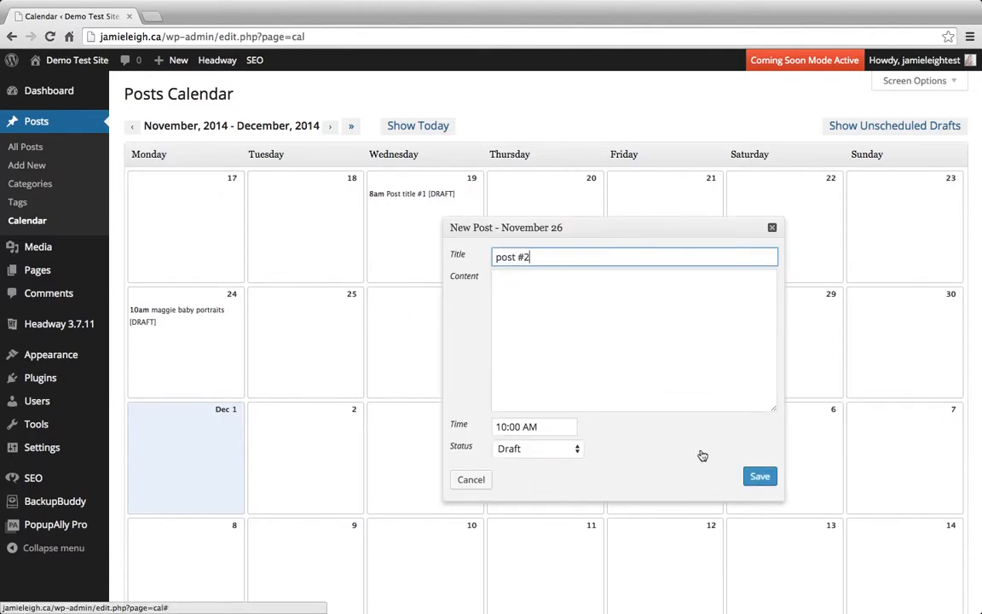
click(759, 477)
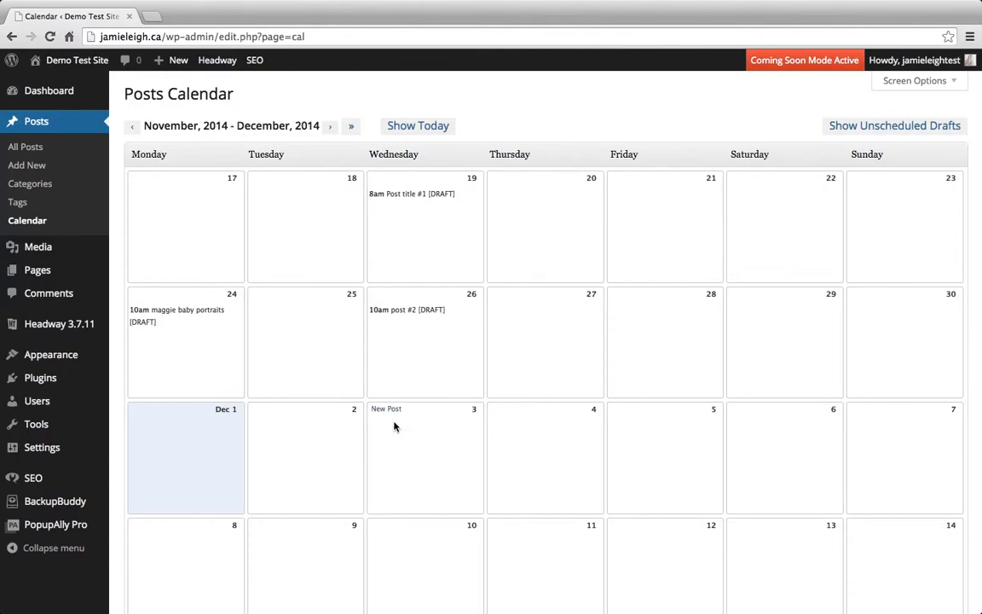
- Add a draft post titled "post 3" on December 3 and save it
click(385, 410)
text(post 3)
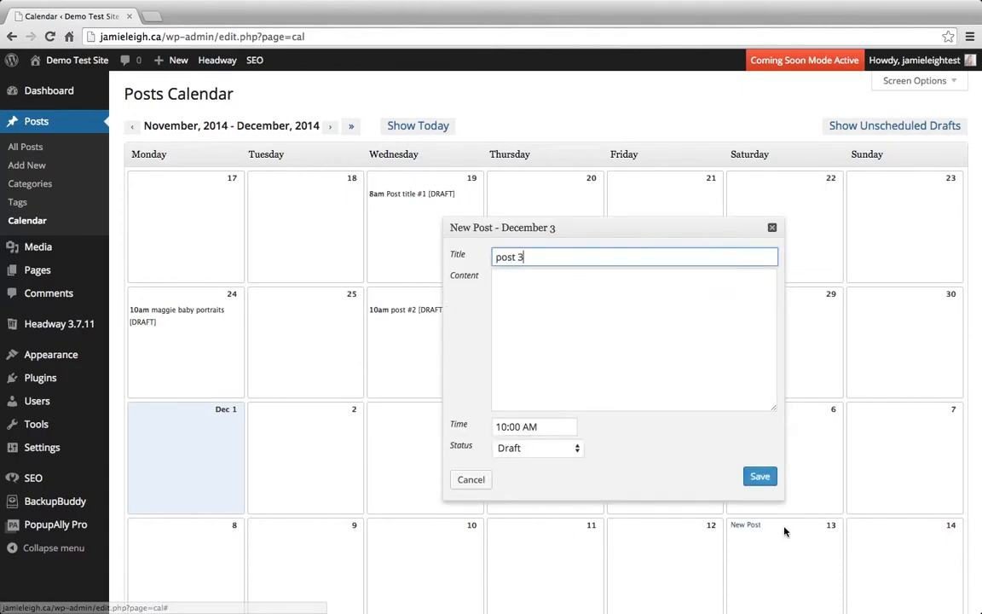
click(759, 476)
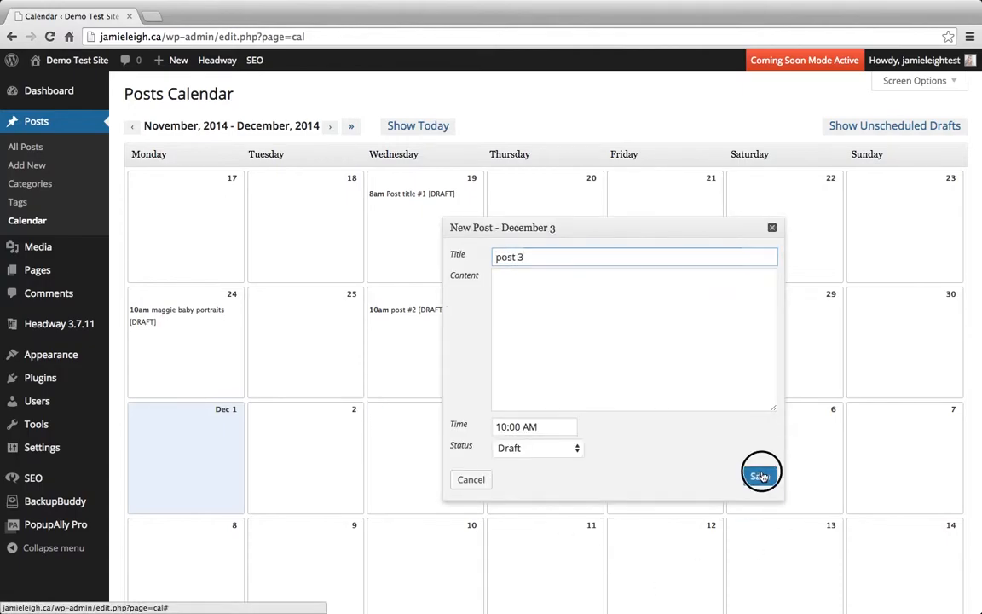
- Add a draft post titled "post #4" on December 11 and save it
click(507, 525)
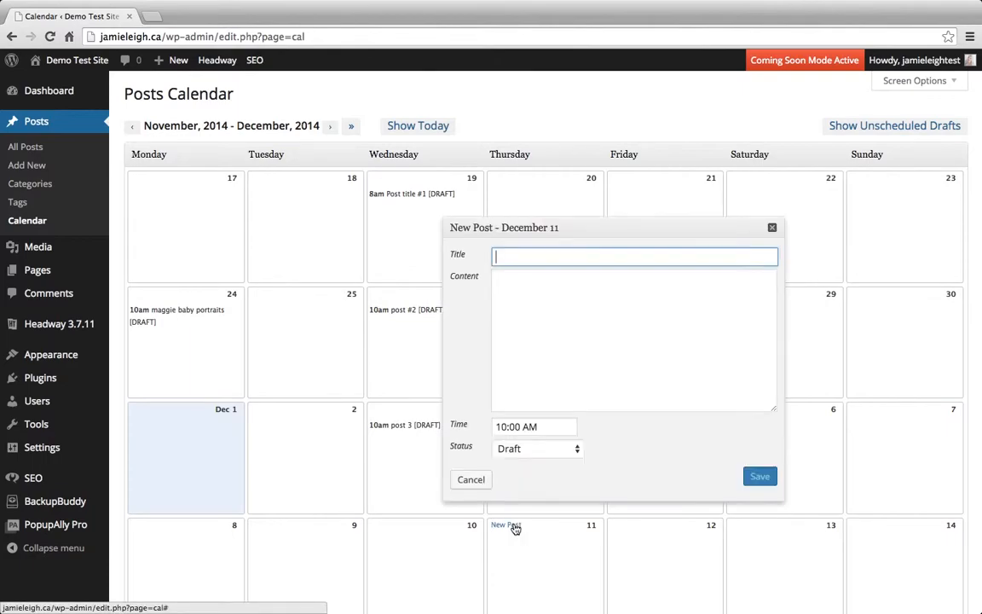
text(post #4)
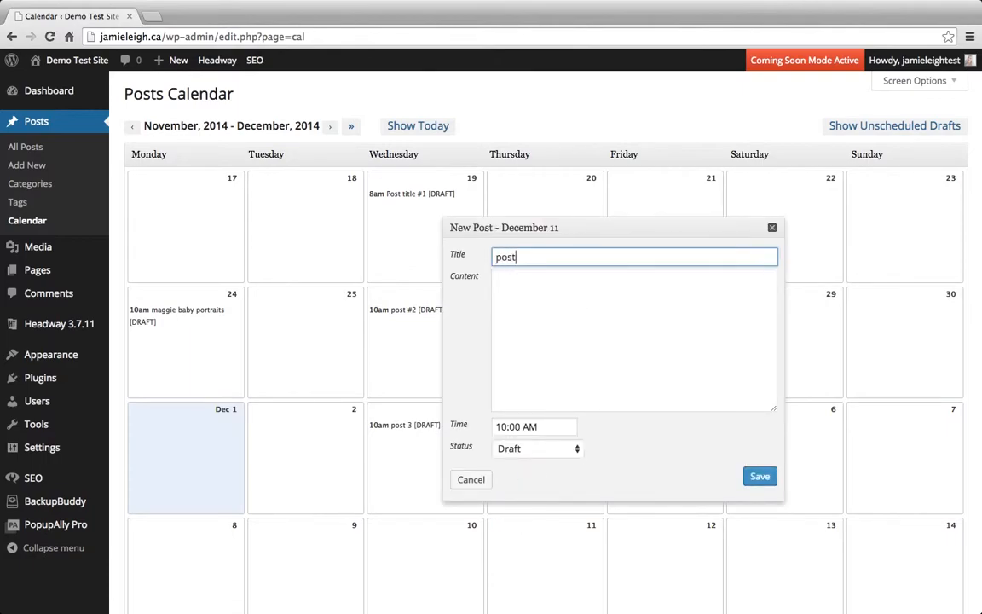
click(758, 477)
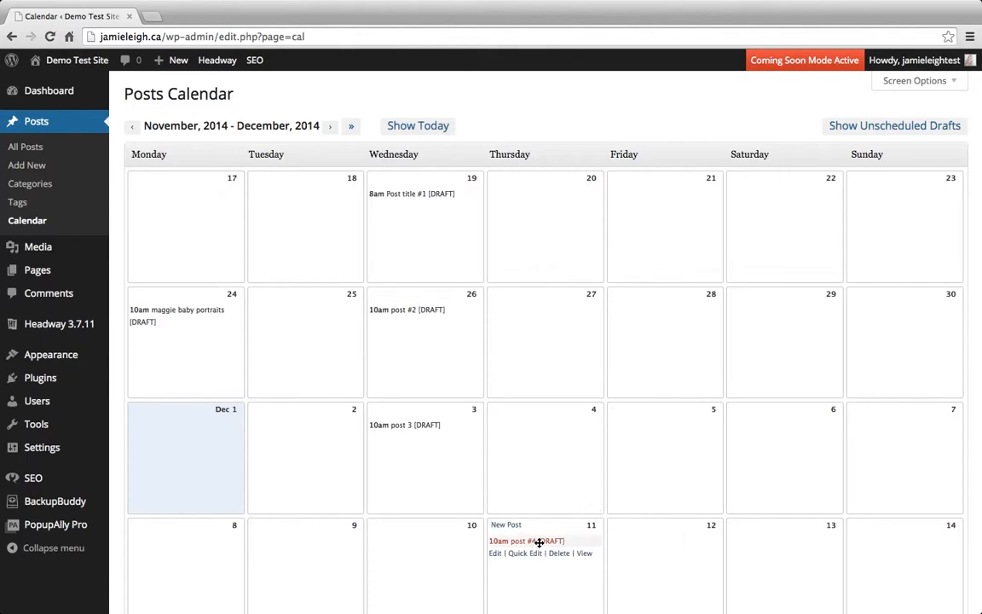
- Reschedule the drafts in the calendar: post #4 to December 10, post #2 to December 3 and post 3 to November 26
drag(539, 542, 405, 553)
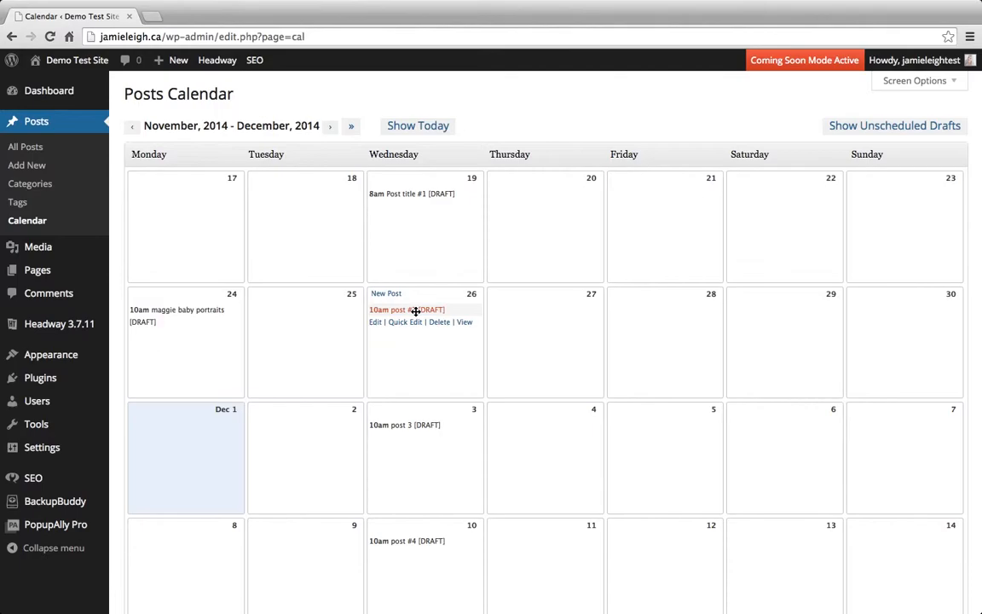
drag(415, 311, 423, 472)
drag(404, 427, 409, 325)
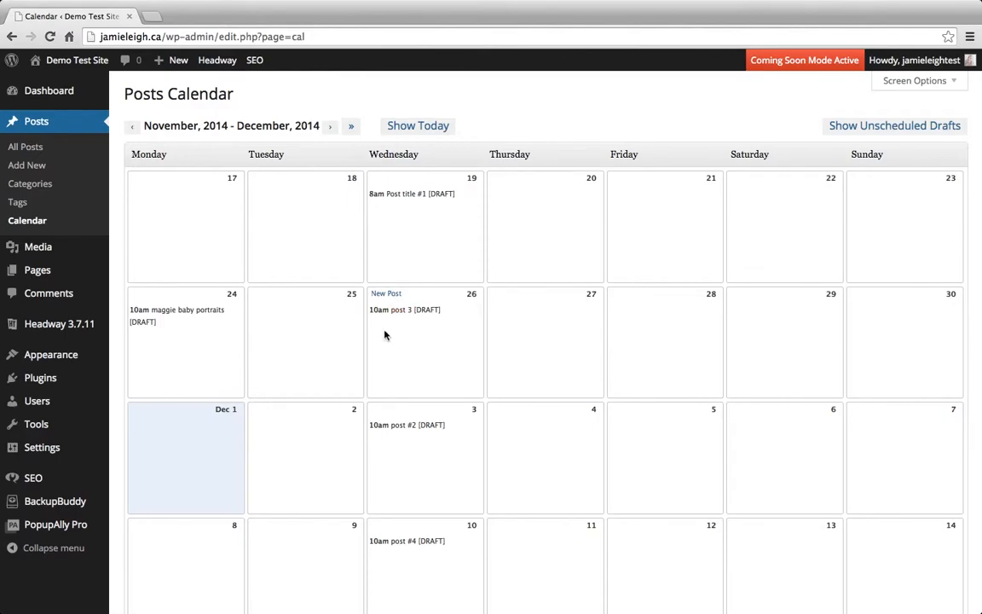
- Open the November 26 draft "post 3" from the calendar in the full post editor
mouse_move(385, 312)
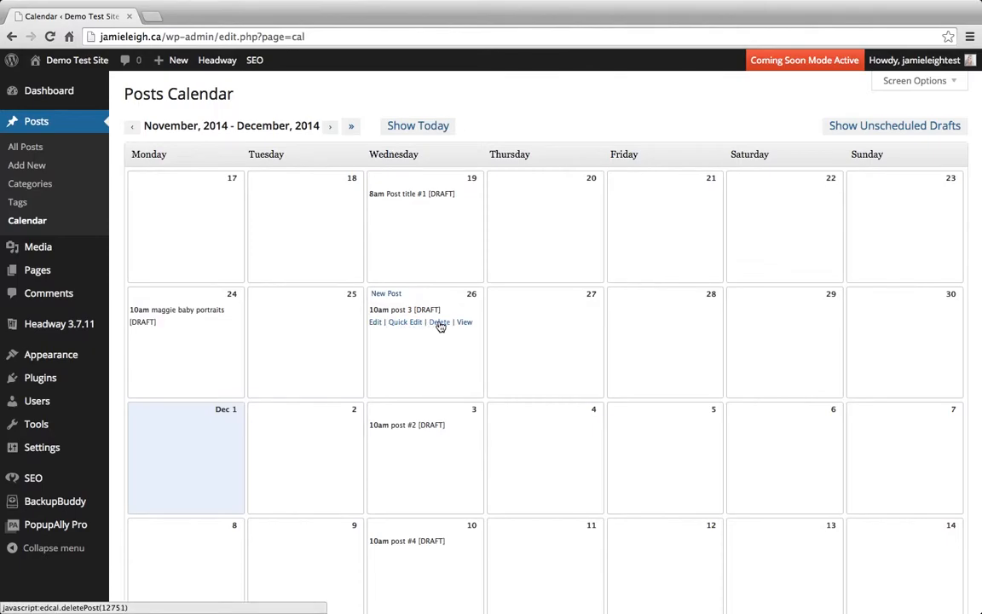
click(376, 323)
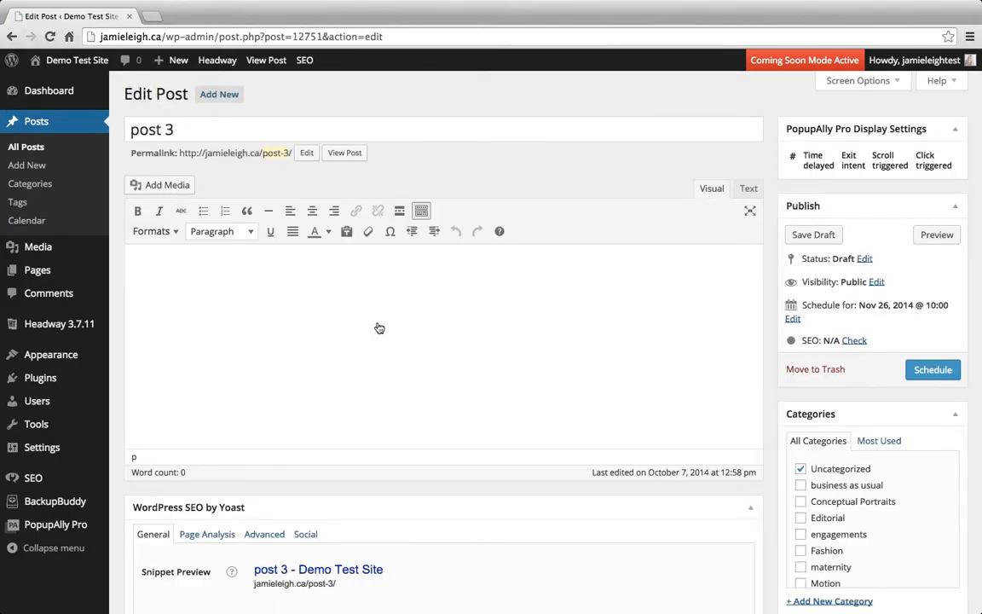
- Review post 3 in the full post editor, including its content area, SEO fields, categories, tags and featured image options
click(449, 328)
scroll(449, 324, down, 5)
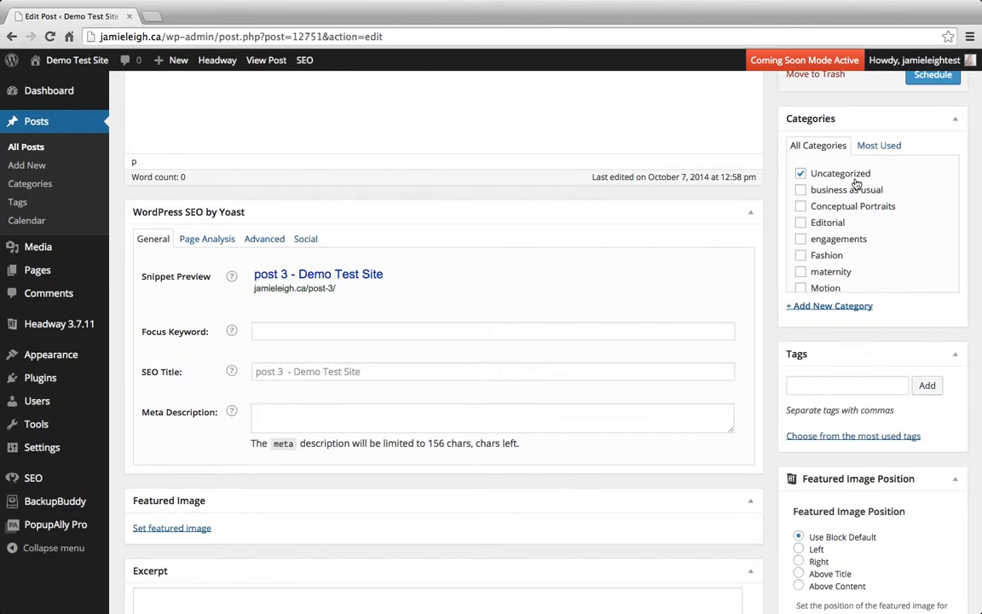
scroll(633, 224, up, 5)
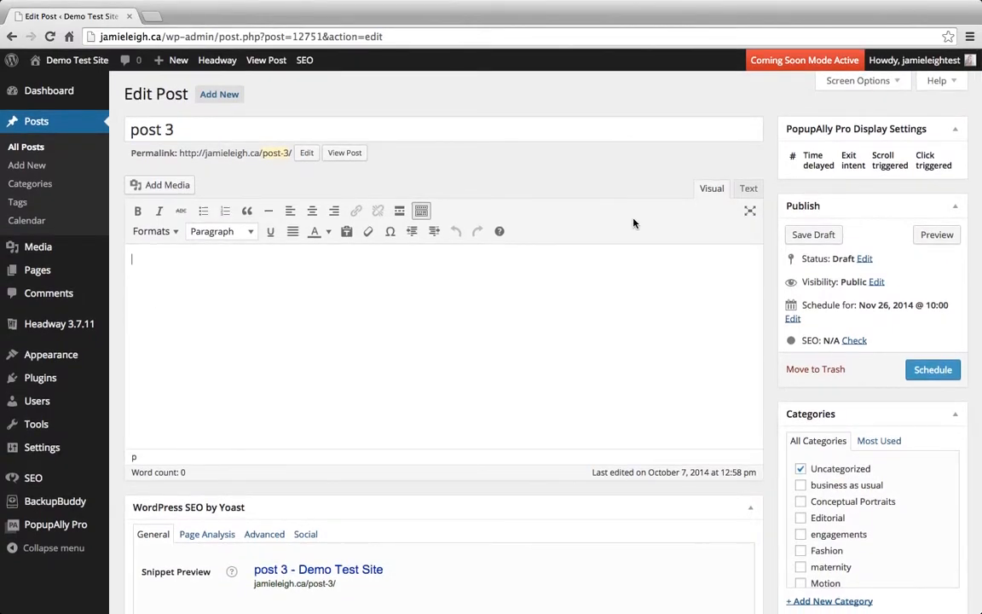
- Return to the posts calendar and show the unscheduled drafts, then hide them again
click(47, 229)
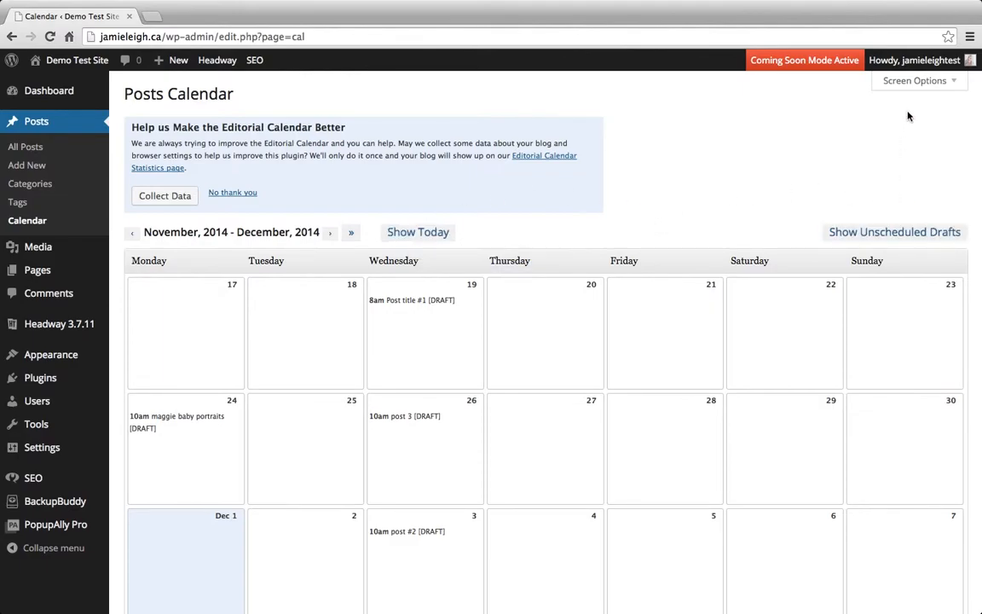
click(894, 234)
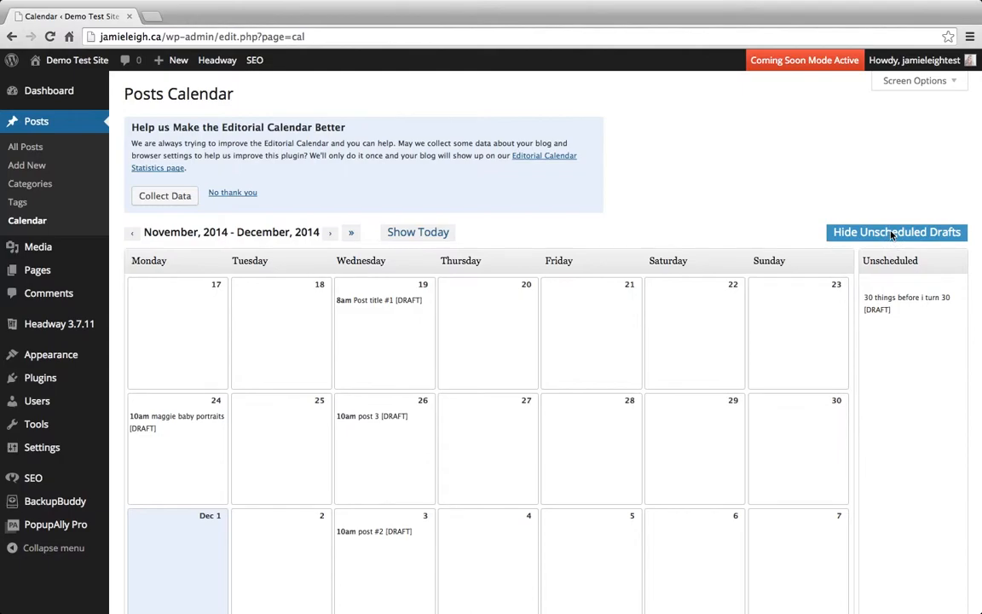
click(892, 234)
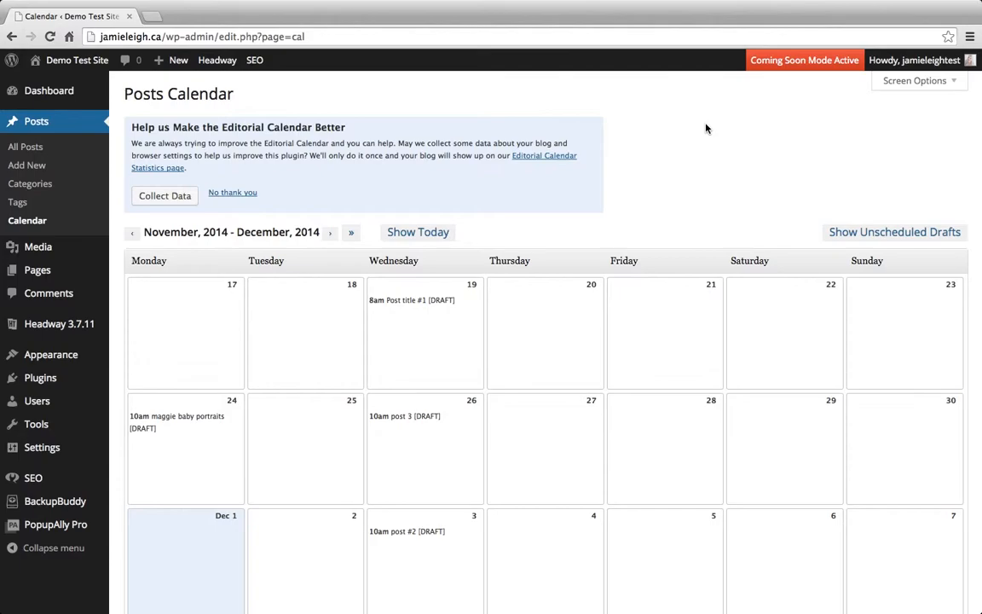
- Go to the dashboard home and reveal the available Posts pages, including Calendar
click(49, 91)
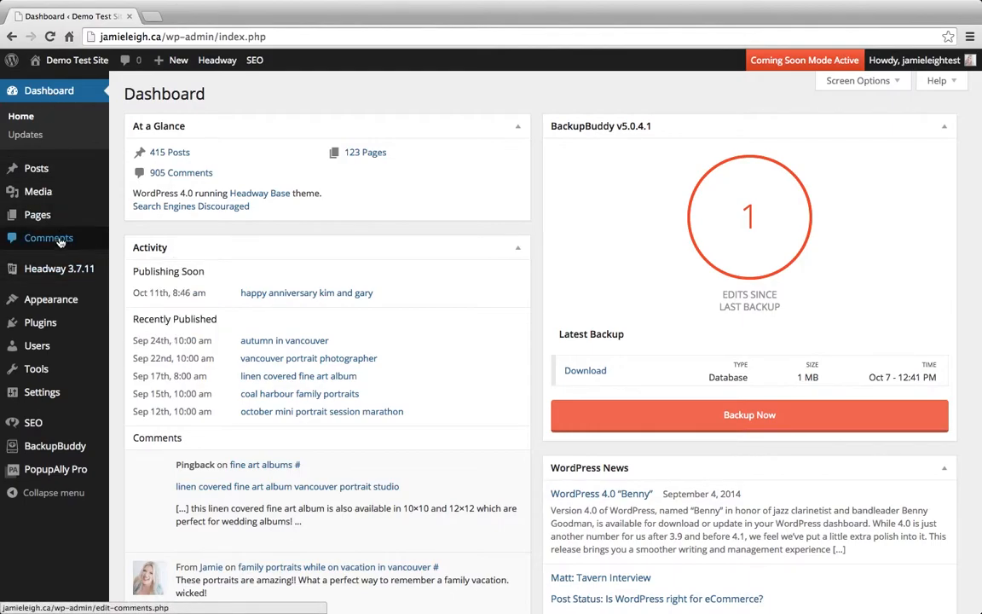
mouse_move(50, 178)
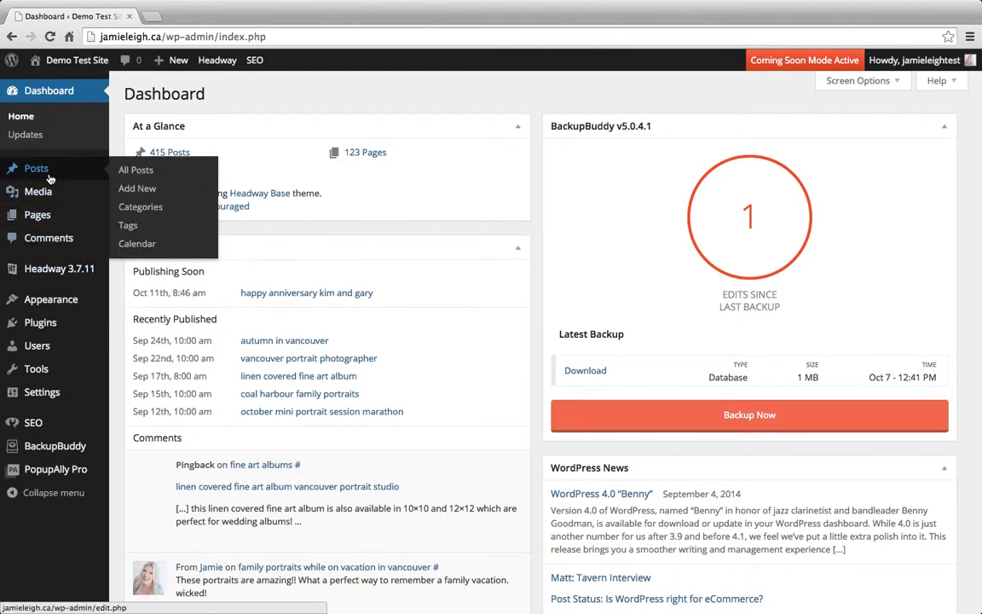